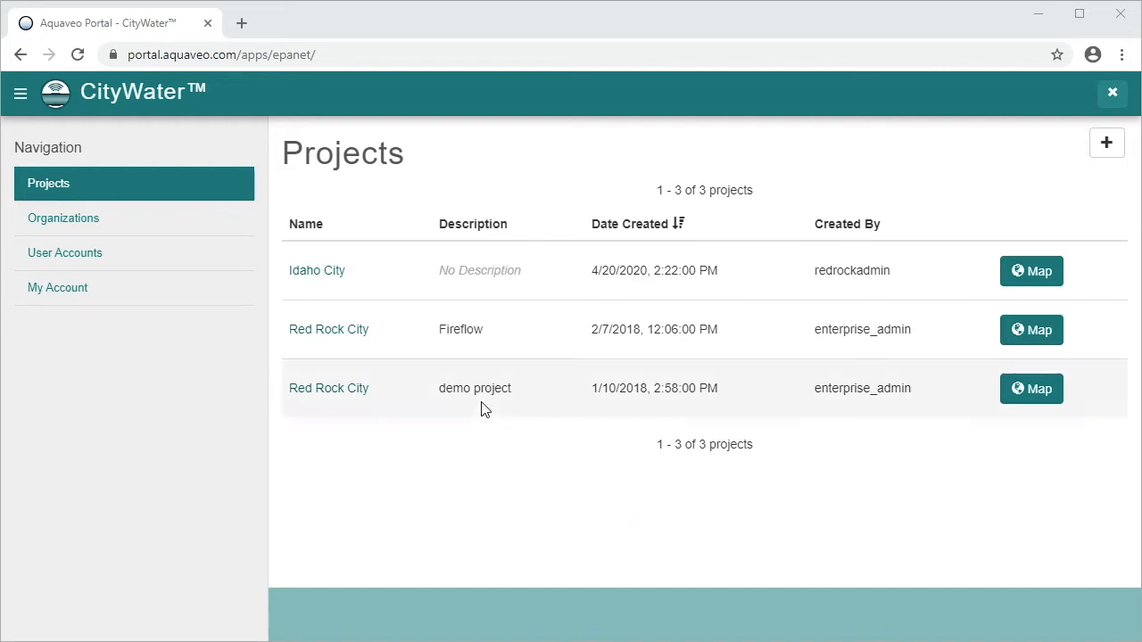
- Start a new user account in User Accounts and enter its username, password and password confirmation
click(144, 248)
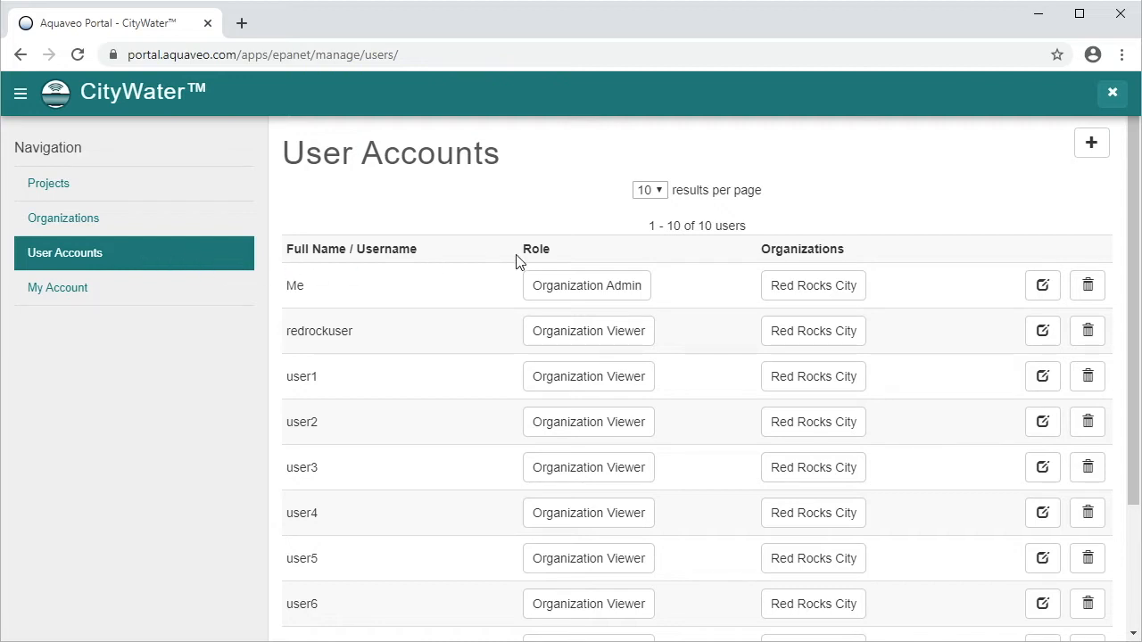
click(1088, 145)
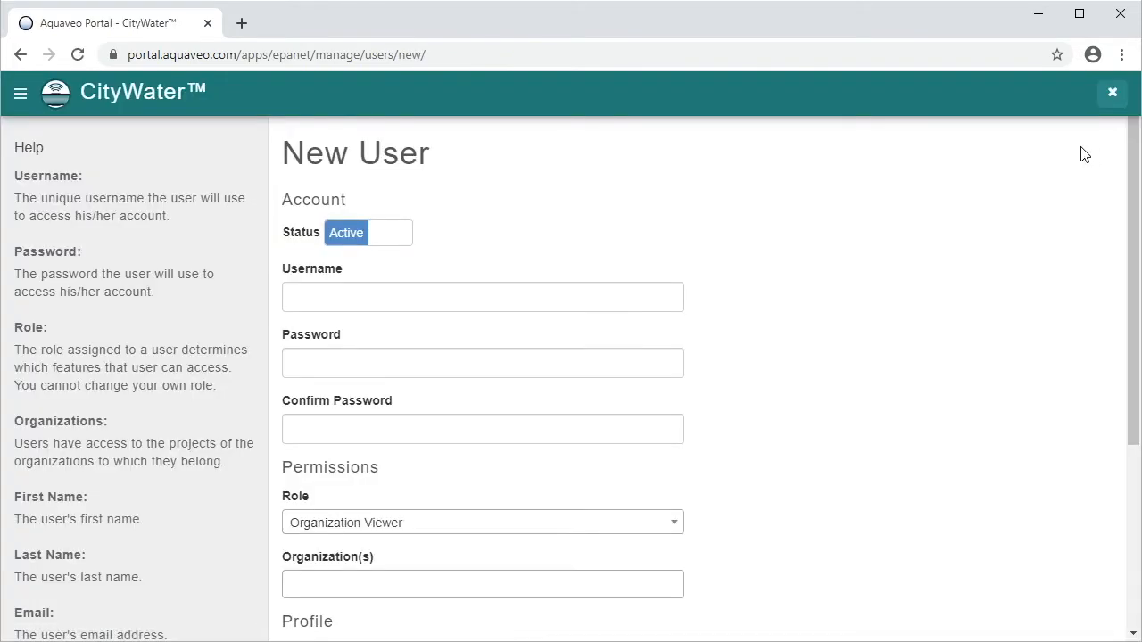
click(497, 305)
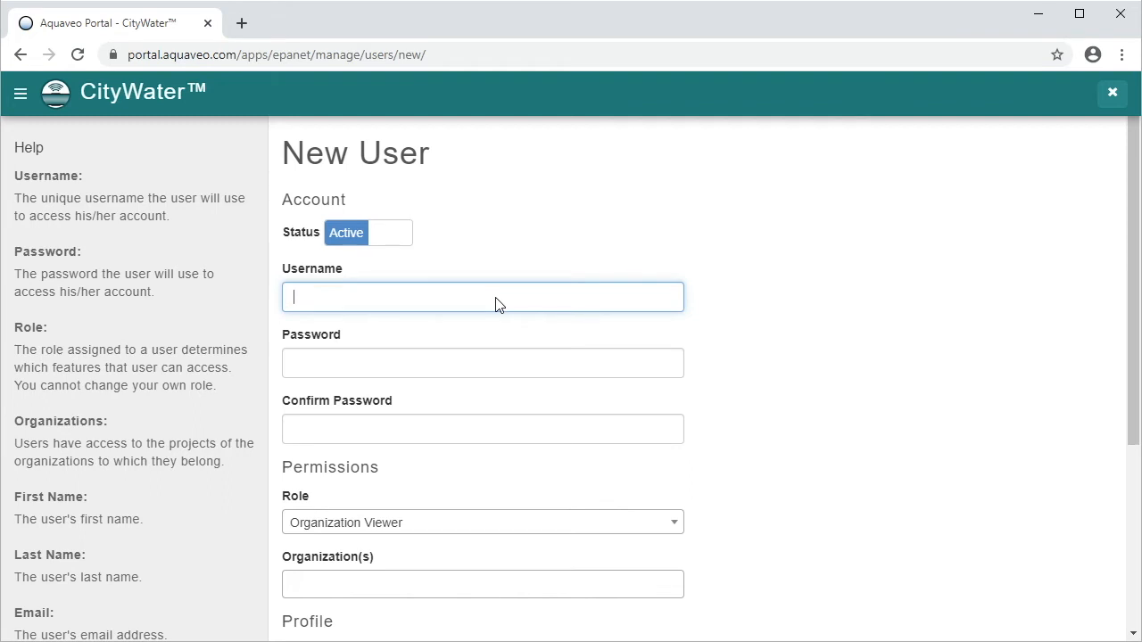
text(jdoe)
key(Tab)
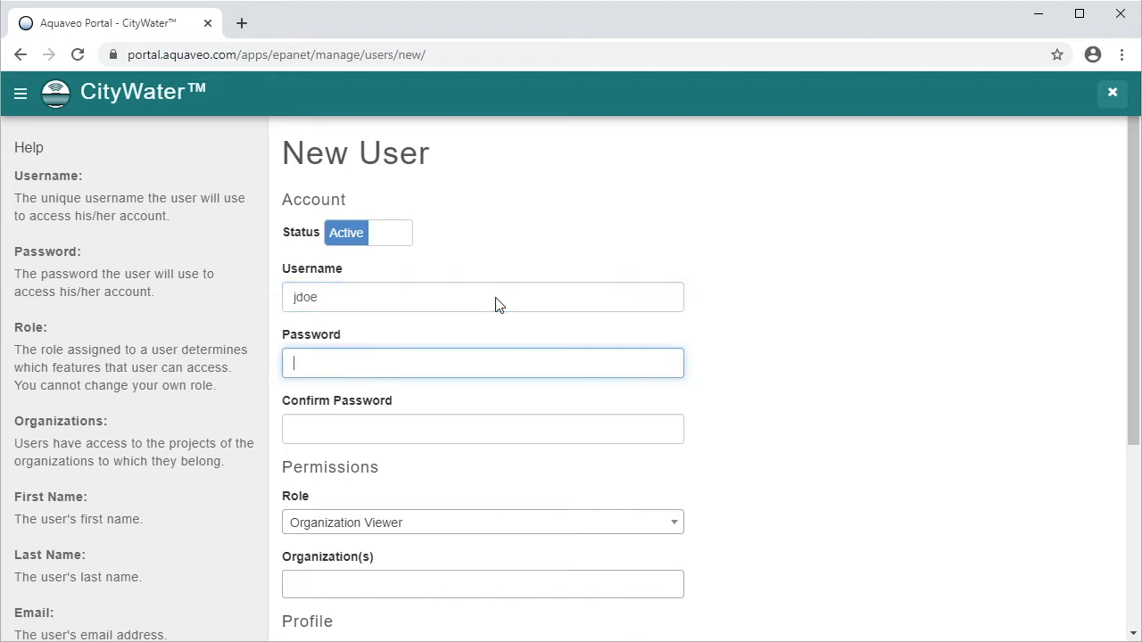
text(passwo)
key(Tab)
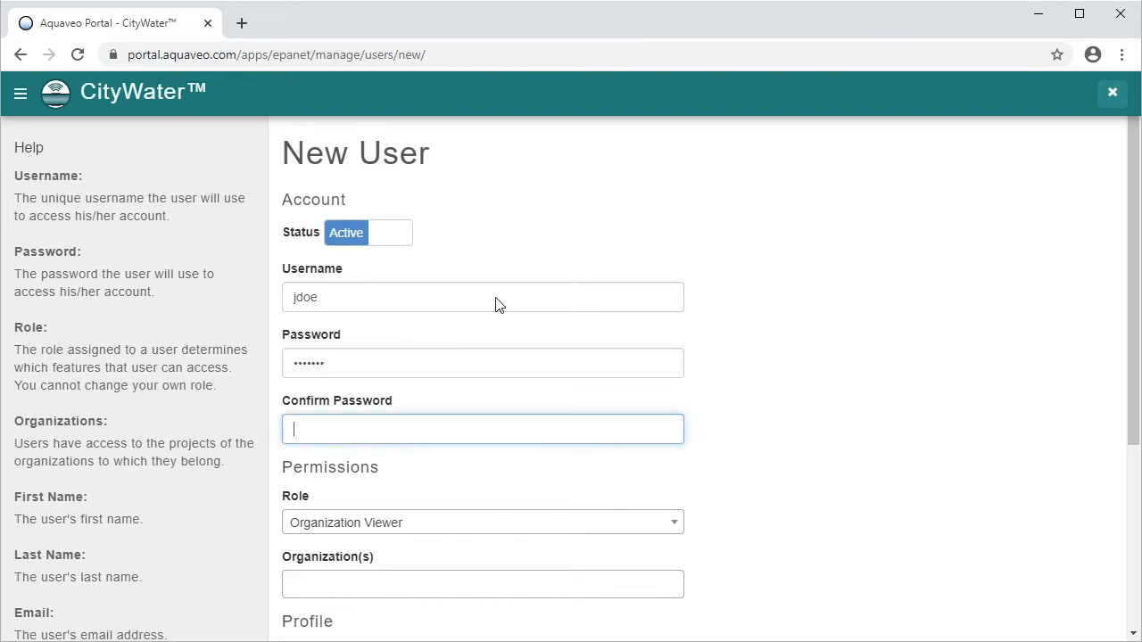
text(passwor)
- Assign the new user the Organization Viewer role and the Red Rocks City organization
scroll(500, 311, down, 3)
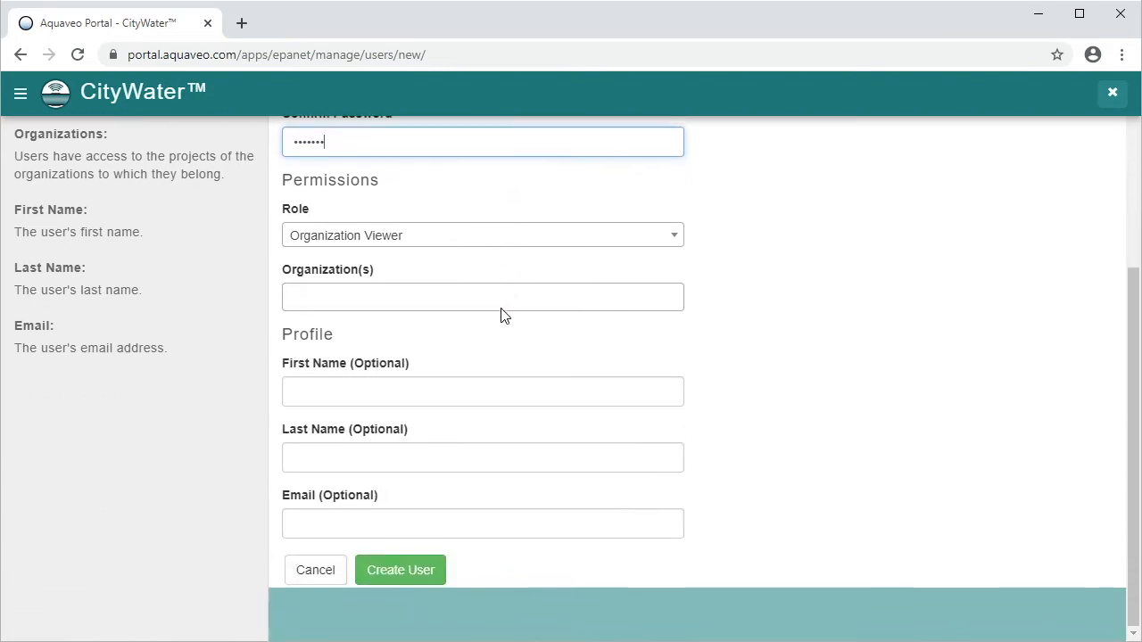
click(458, 239)
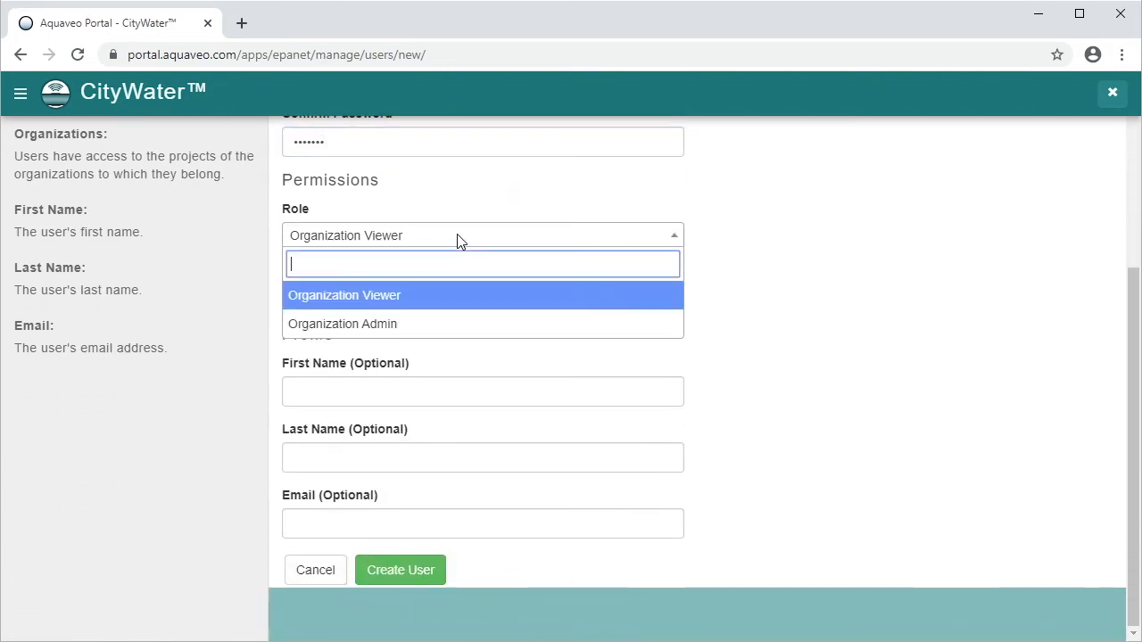
click(437, 294)
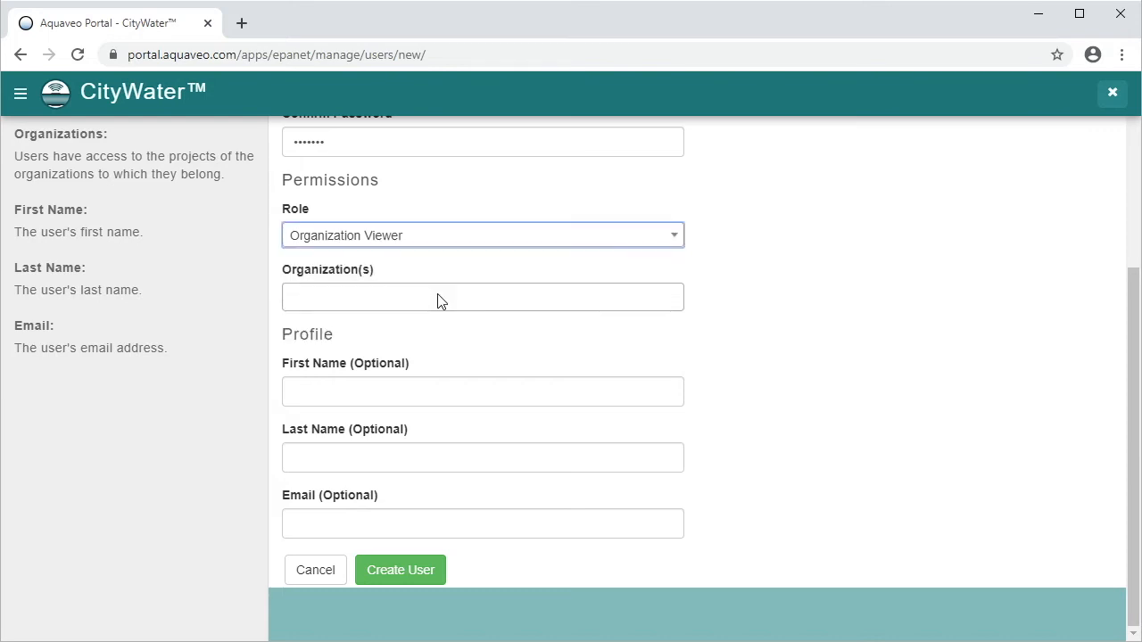
click(438, 296)
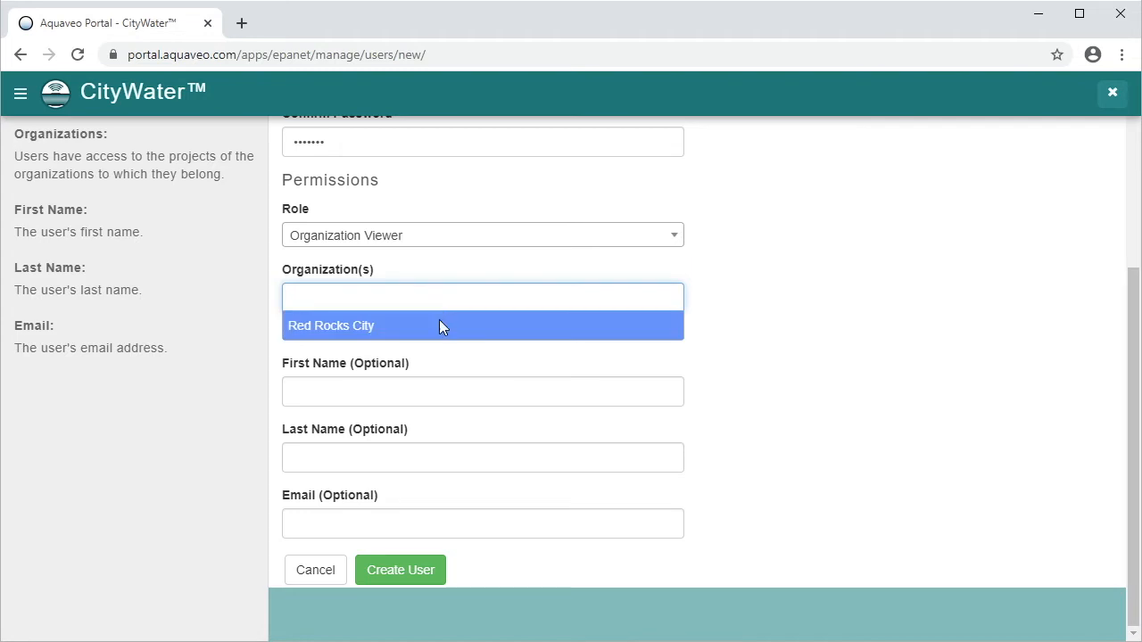
click(438, 325)
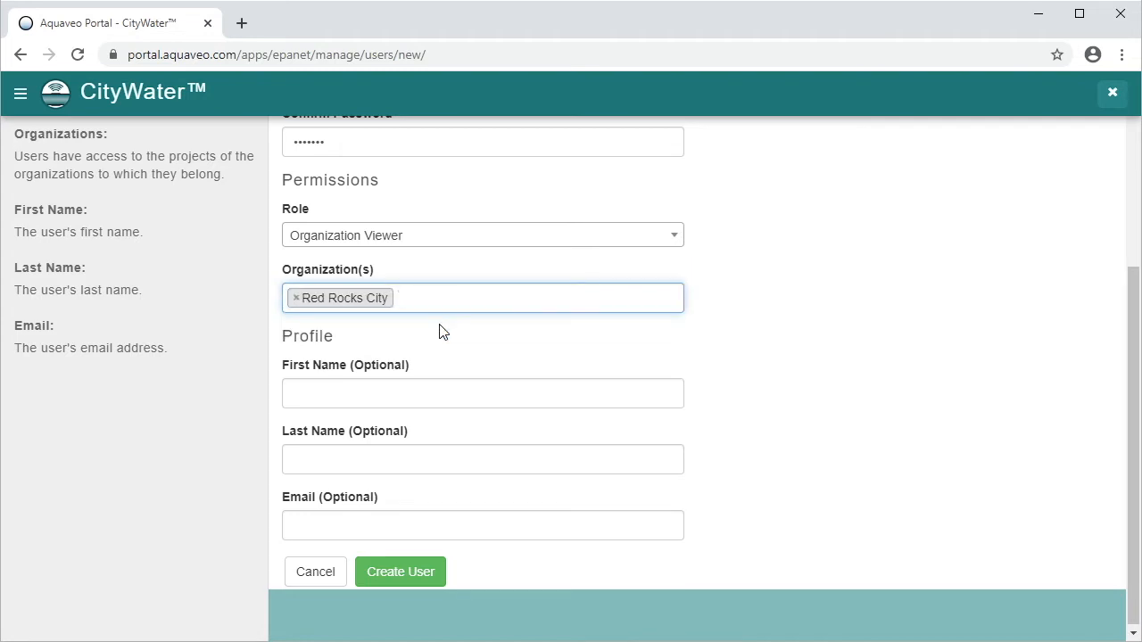
- Fill in the new user's first name, last name and e-mail address, and create the user
click(432, 400)
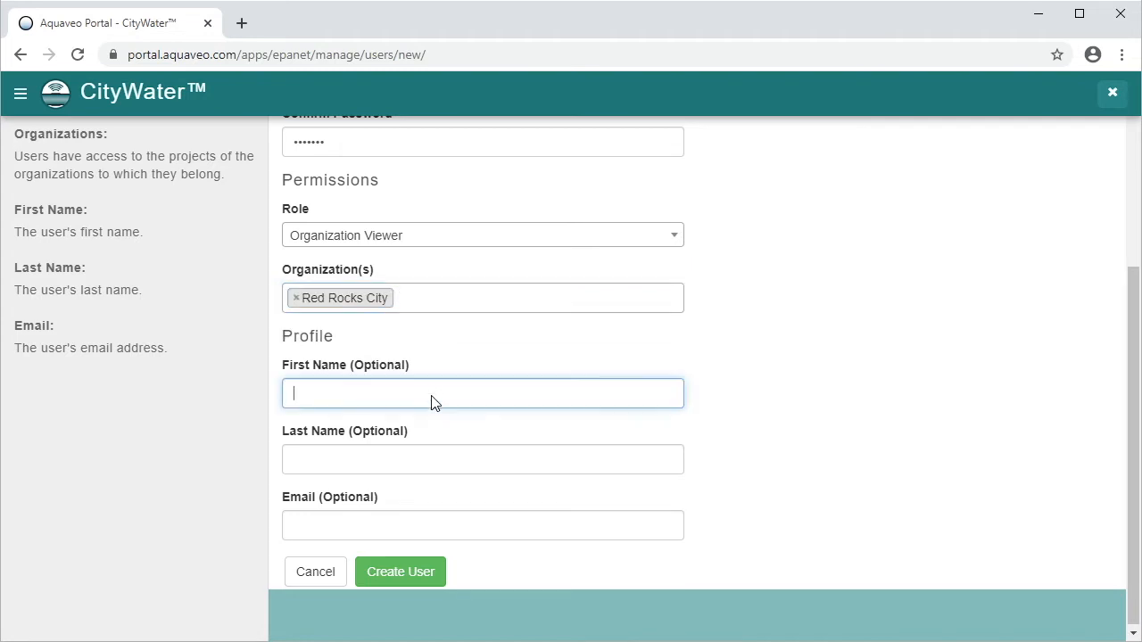
text(John)
key(Tab)
text(Doe)
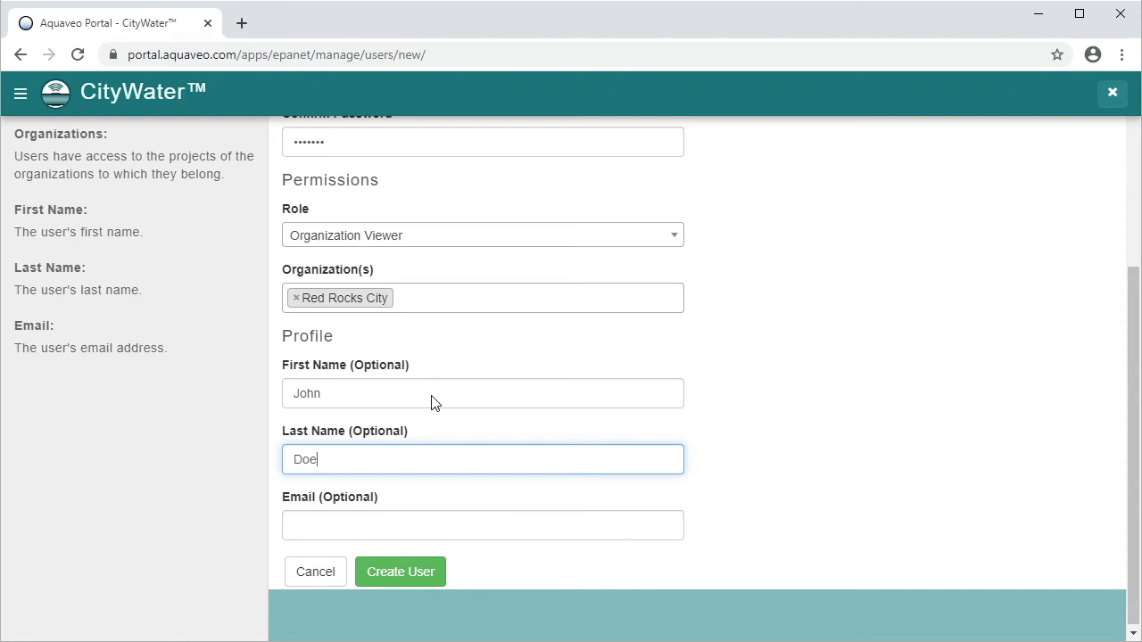
key(Tab)
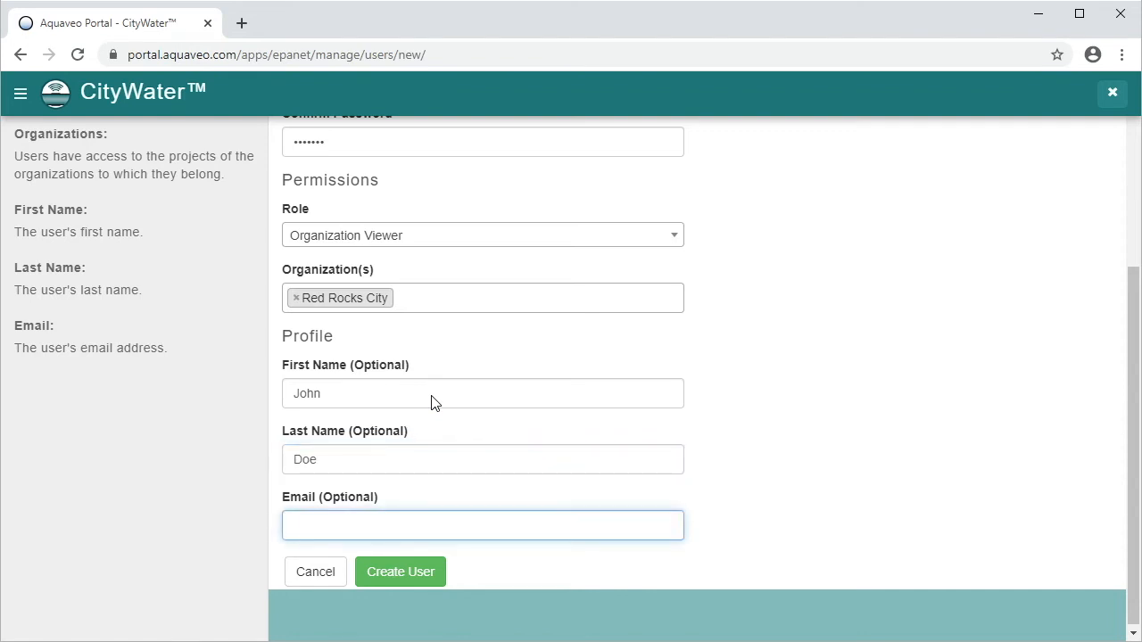
text(jdoe@your_organizat)
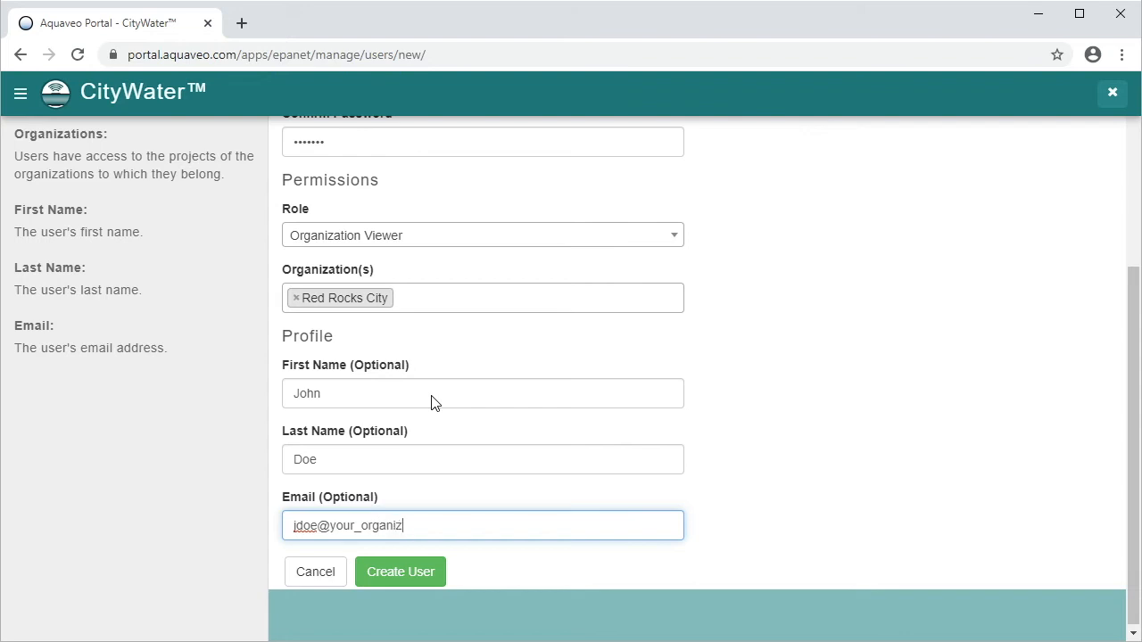
text(ion.com)
click(412, 571)
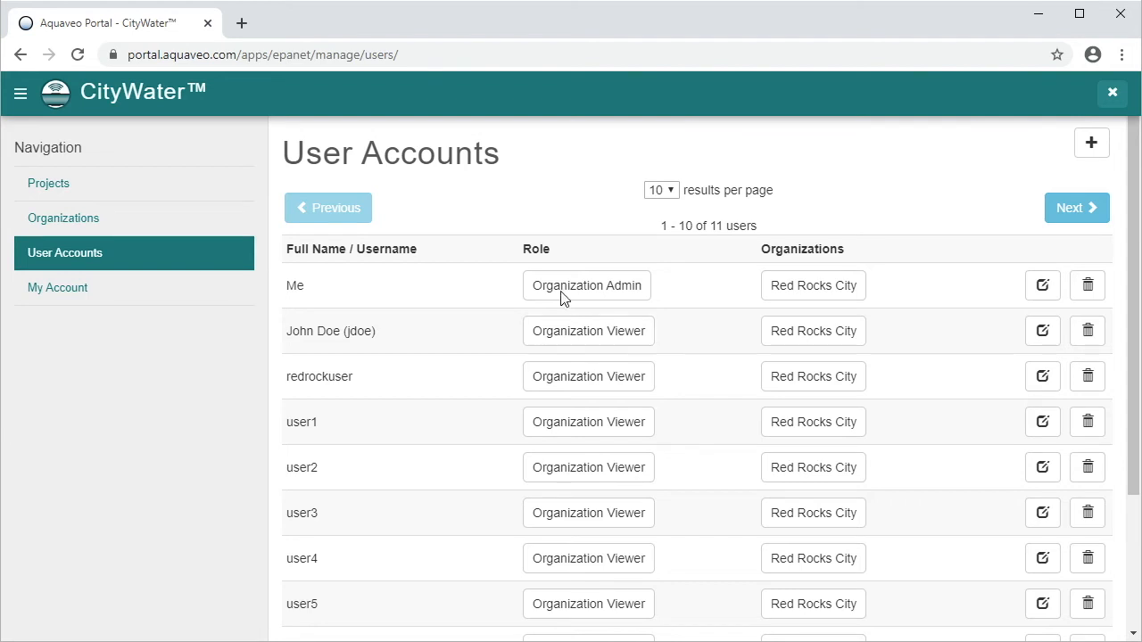
- Review all user accounts on a single page and return the list to 10 results per page
click(671, 191)
click(660, 240)
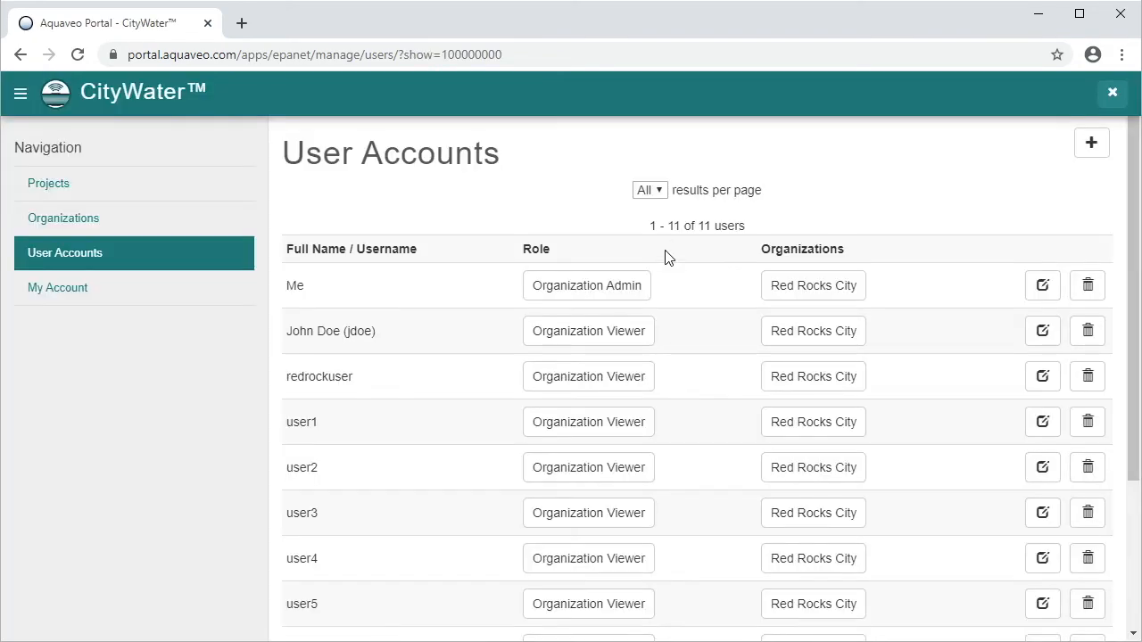
scroll(666, 254, down, 3)
scroll(664, 261, up, 3)
click(658, 192)
click(658, 219)
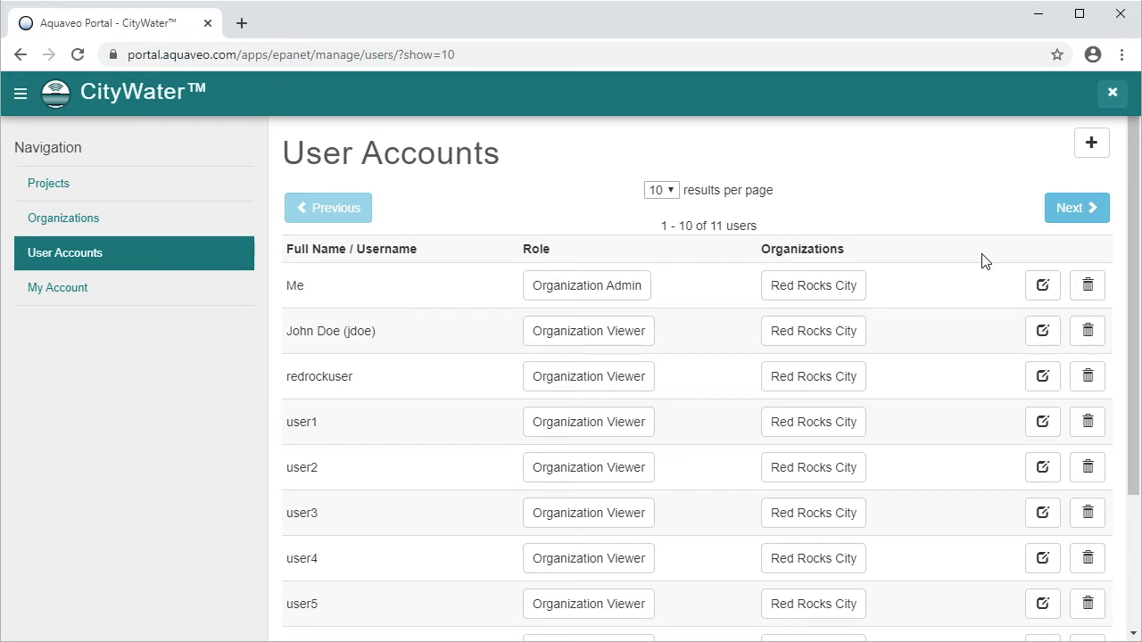
- Edit the newly created user to enter and confirm a new account password, and save the changes
click(1044, 332)
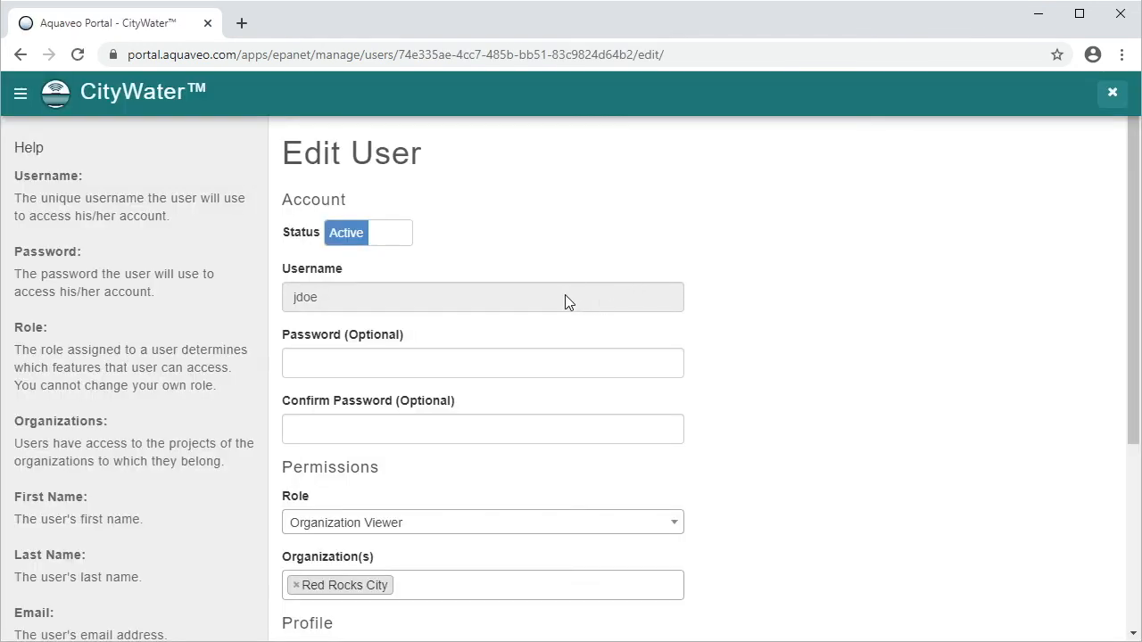
click(553, 364)
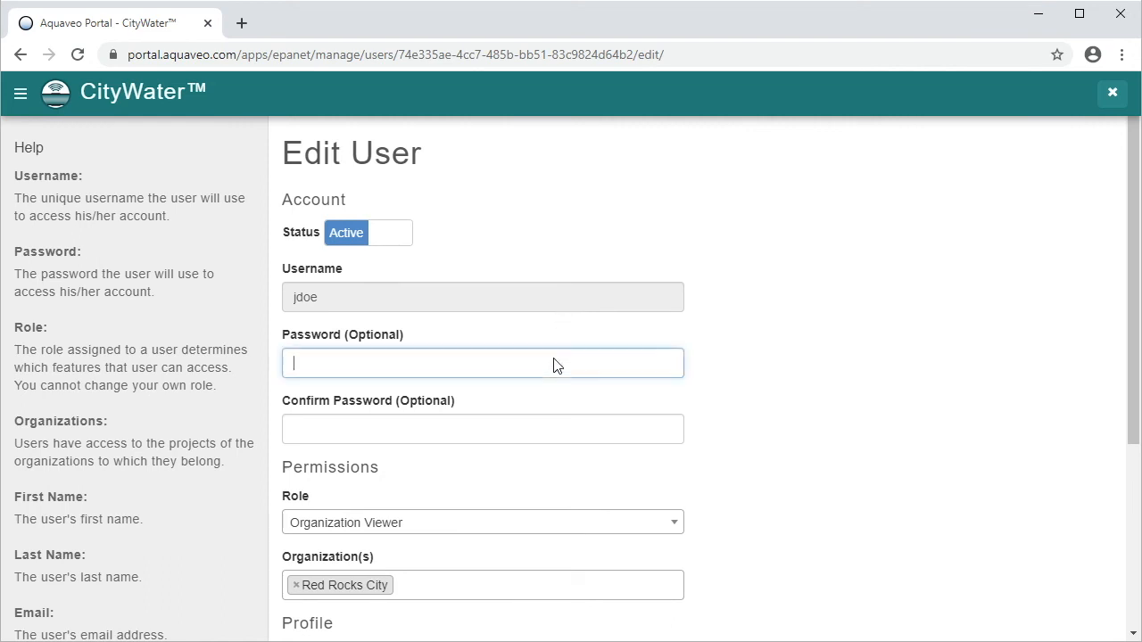
text(••••••)
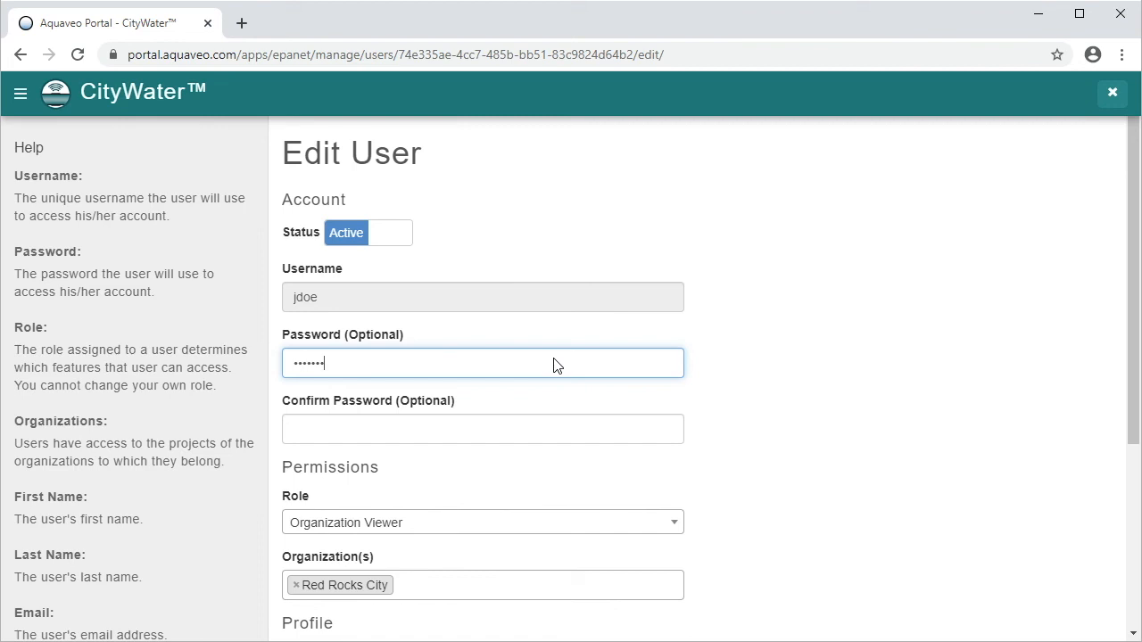
text(•)
key(Tab)
text(••••••)
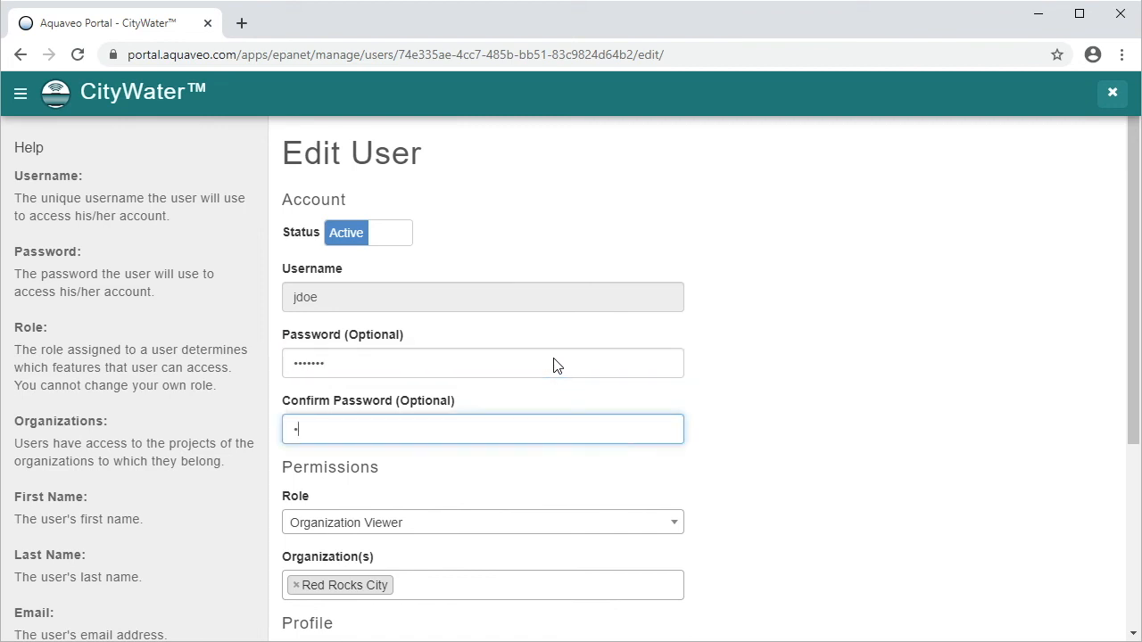
text(•)
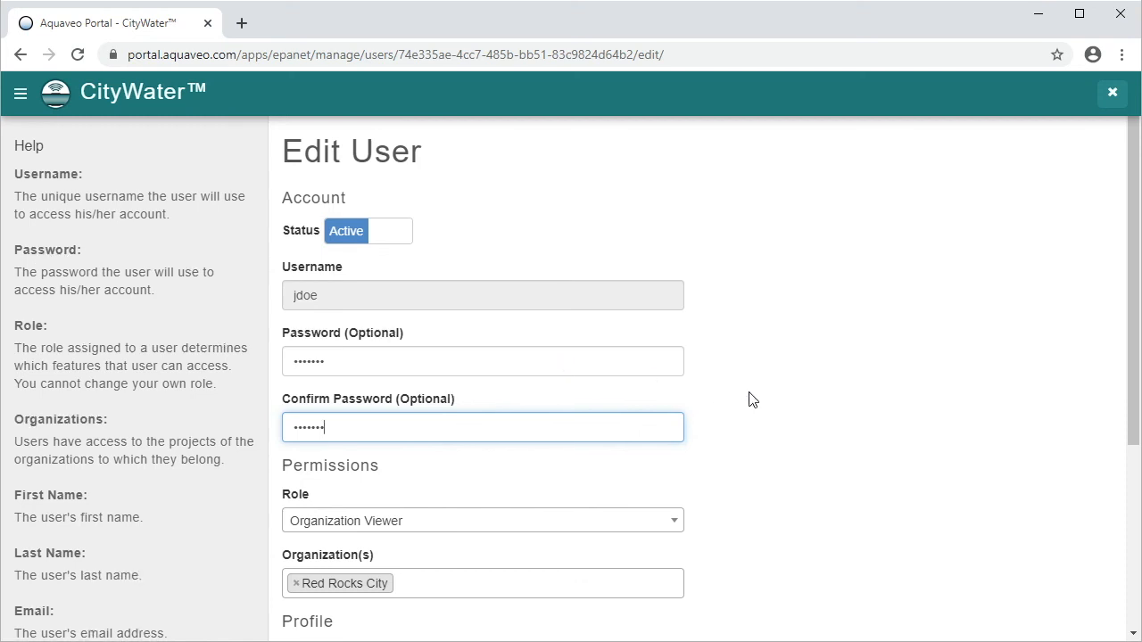
scroll(752, 399, down, 3)
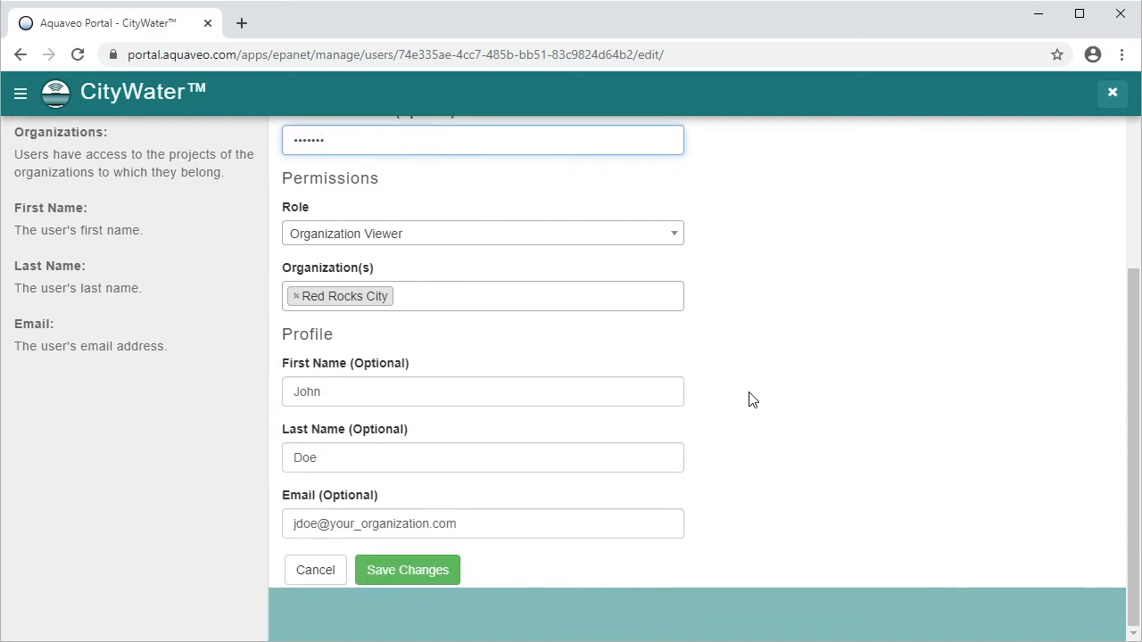
click(406, 572)
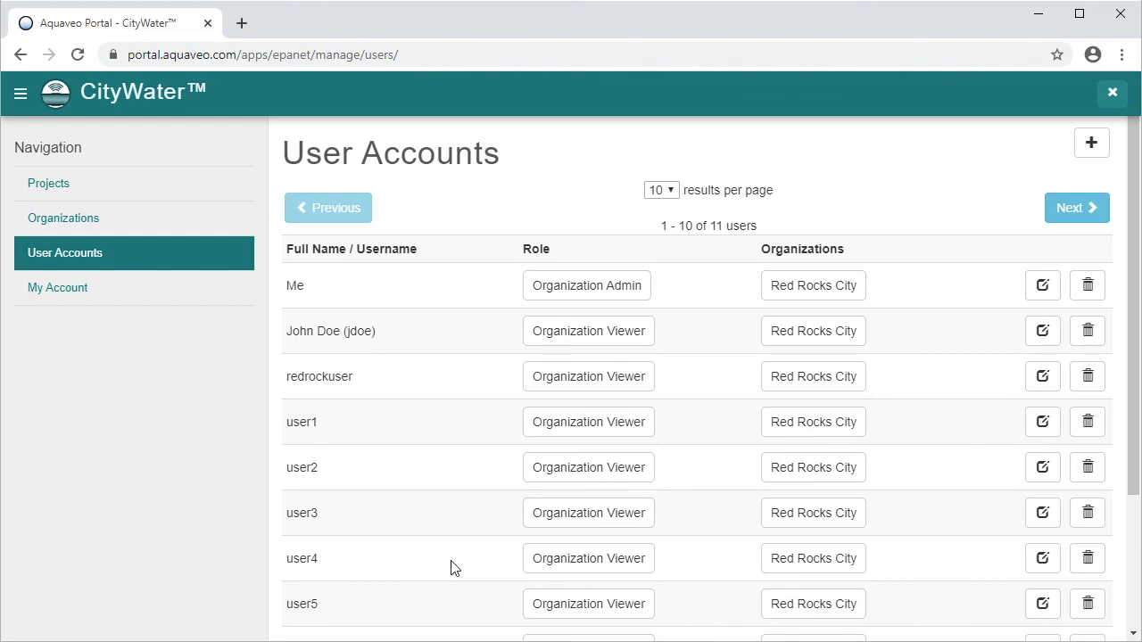
- Delete the user account user1 from the list and confirm the deletion
click(1085, 425)
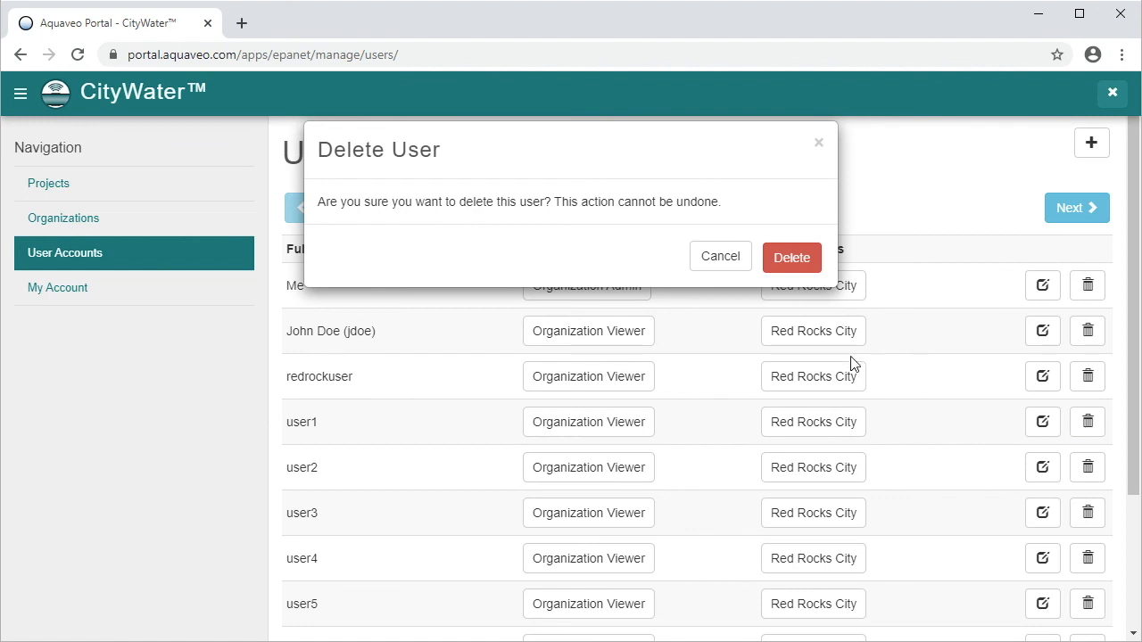
click(790, 257)
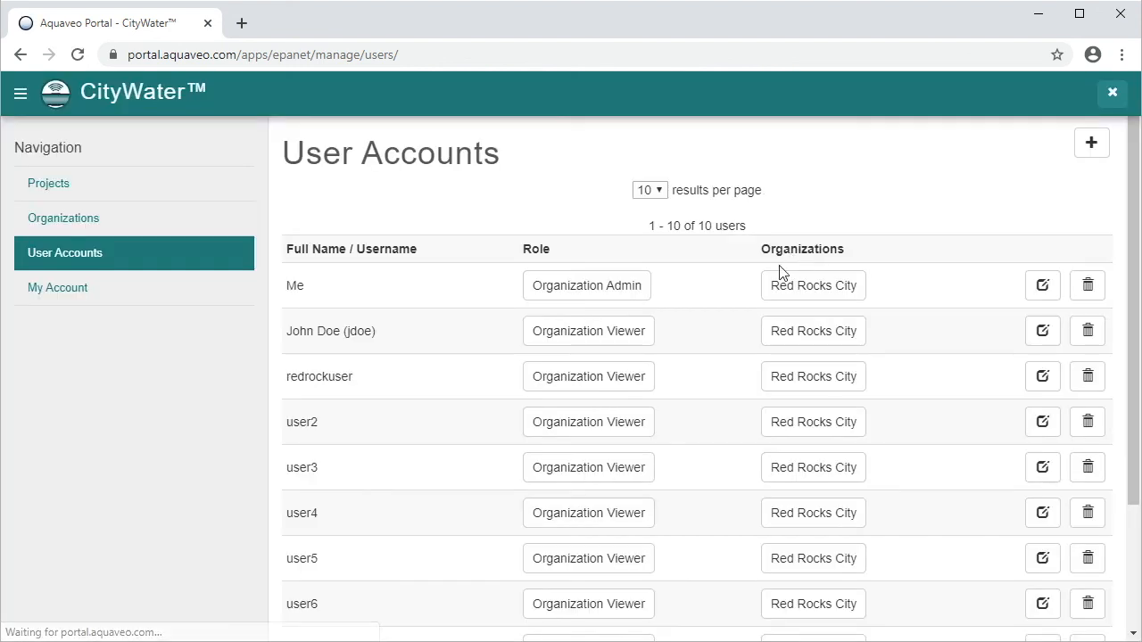